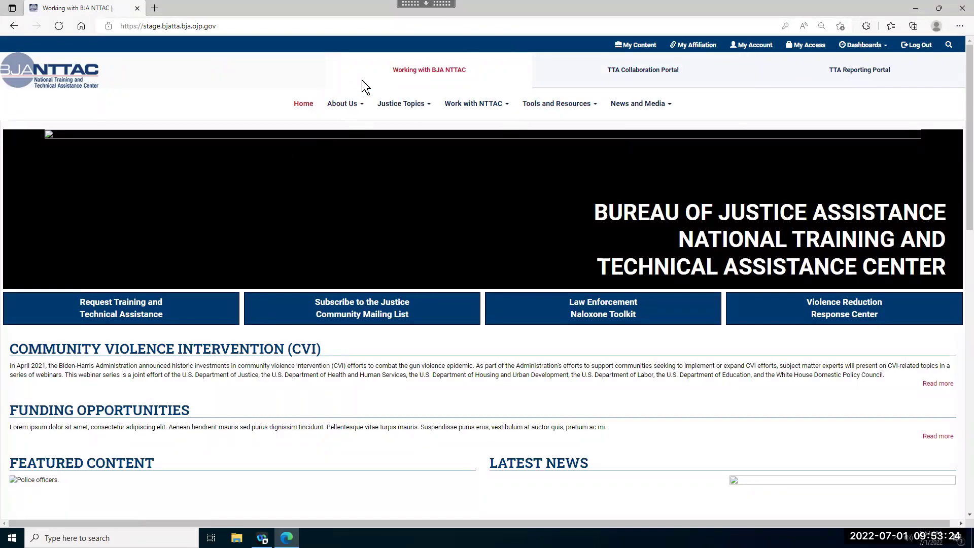
Step: Open the TTA Reporting Portal's Provider Funding page and scroll to the FY 2021 Project Safe Neighborhoods award
click(861, 71)
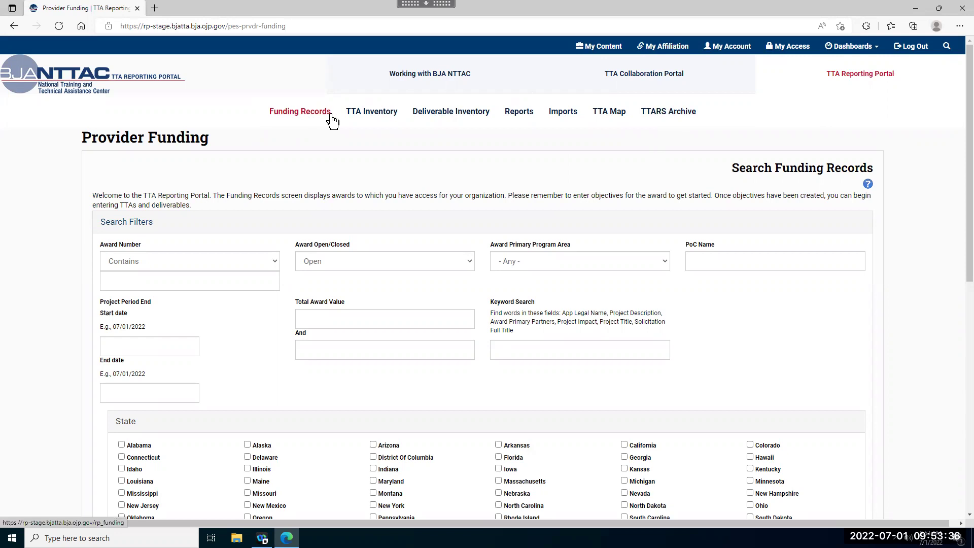
scroll(337, 214, down, 2)
scroll(338, 214, down, 7)
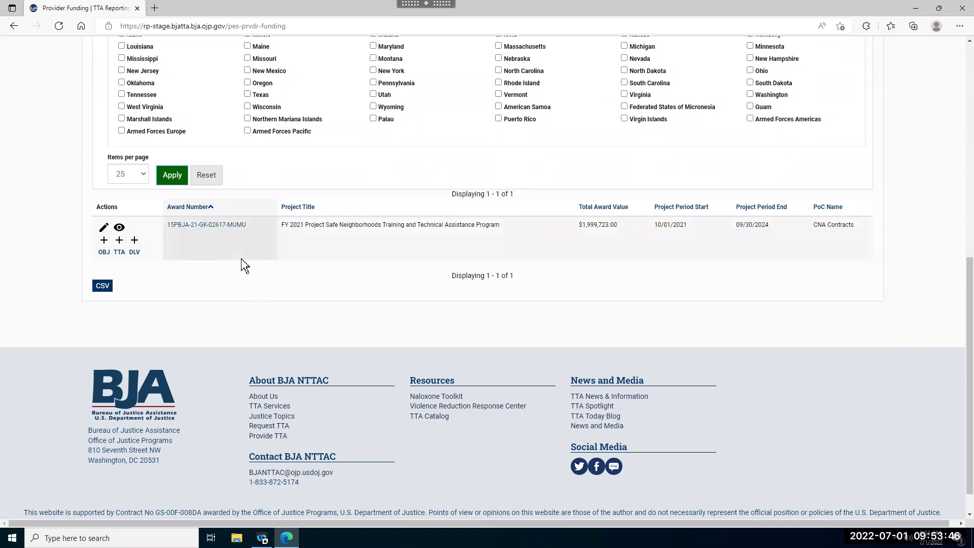
Step: Use the award row's + OBJ link to create an objective with Objective ID SuppMonthlyCoordMeet_2022
click(104, 241)
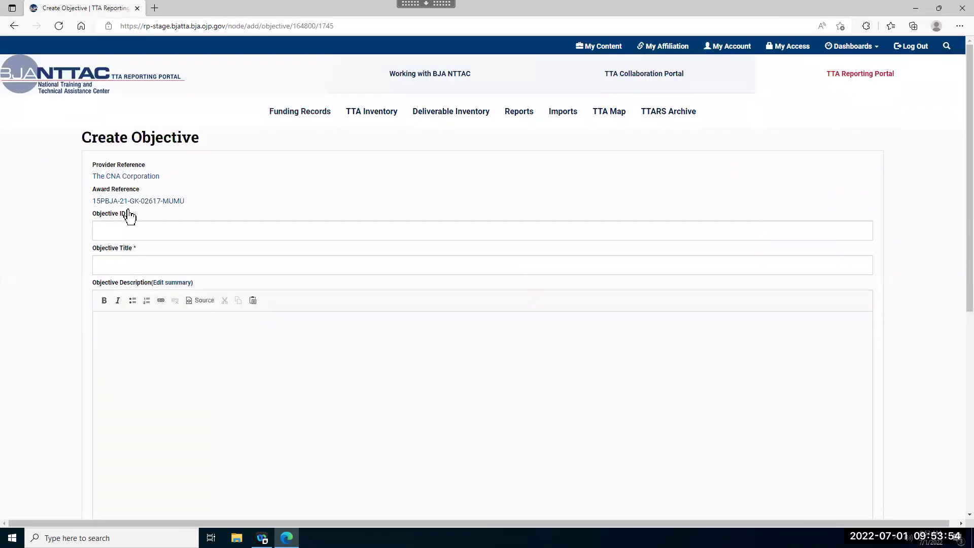
click(199, 230)
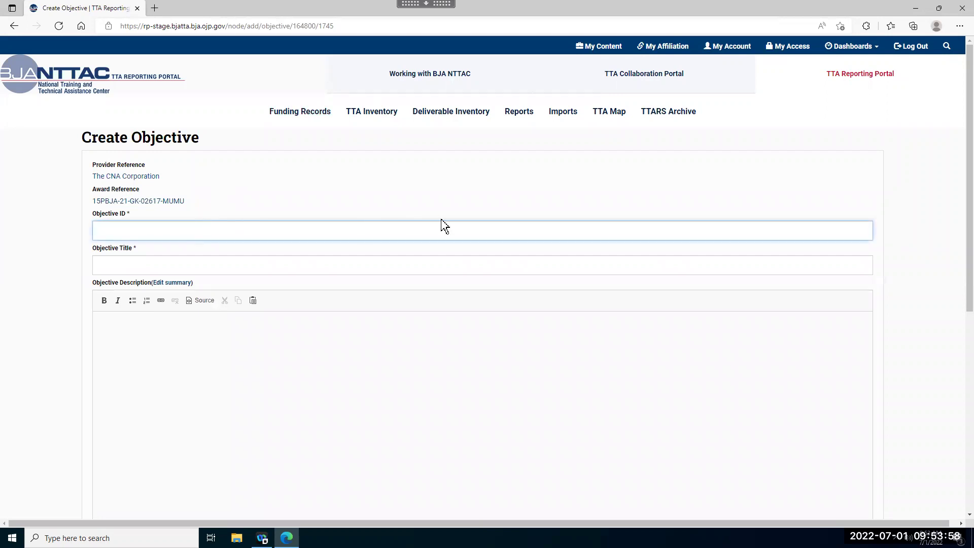
text(SuppMonthlyCoordMeet_)
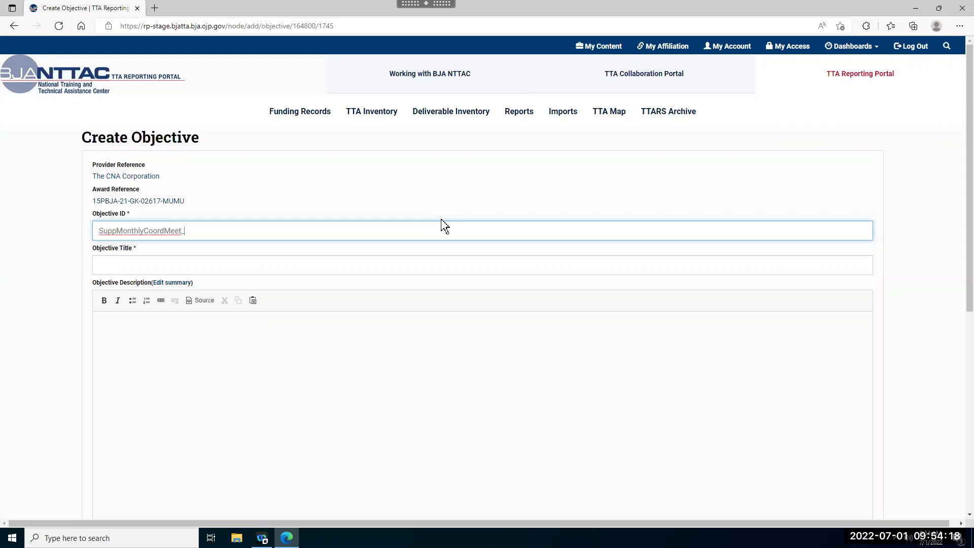
text(2022)
Step: Enter 'Supporting Monthly Coordinating Meetings in Four Grantee Sites' as the Objective Title
click(419, 257)
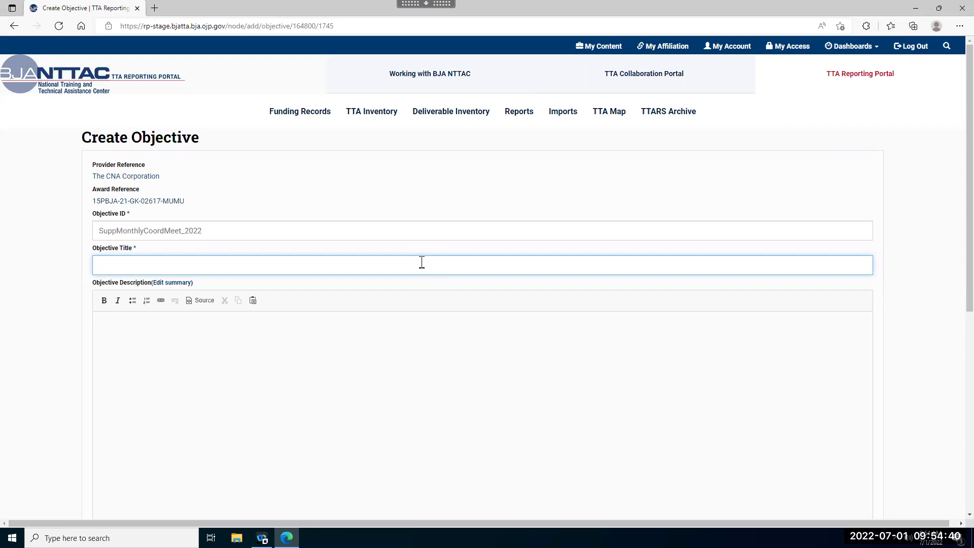
text(Supporting Monthly Coordinating MEetg)
key(BackSpace)
key(BackSpace)
key(BackSpace)
key(BackSpace)
text(eetings in )
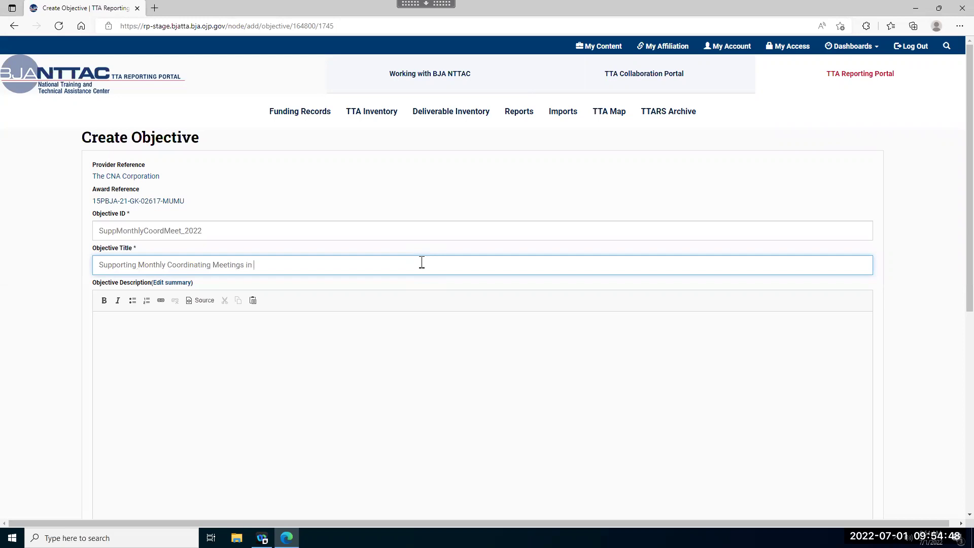
text(Four Grantee Sites)
click(226, 358)
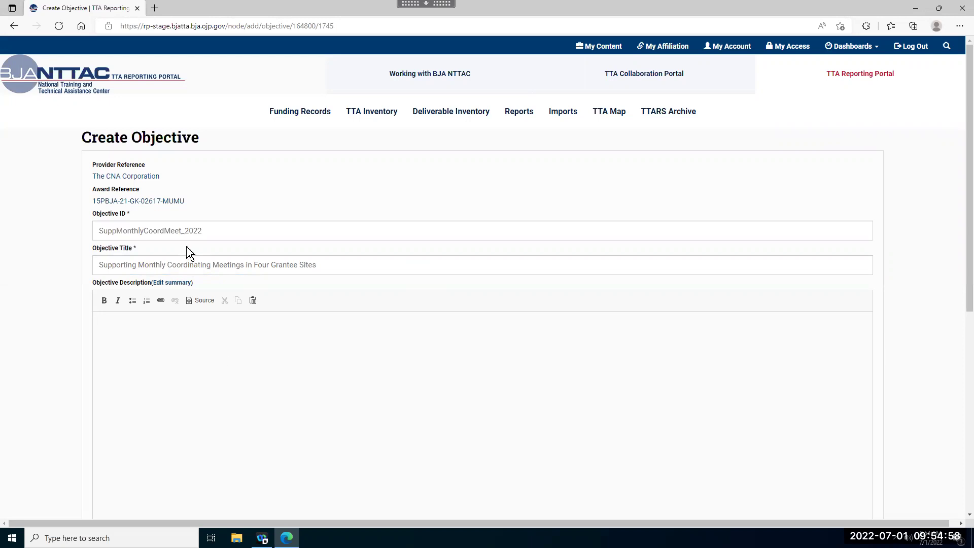
scroll(188, 254, down, 4)
scroll(187, 254, down, 2)
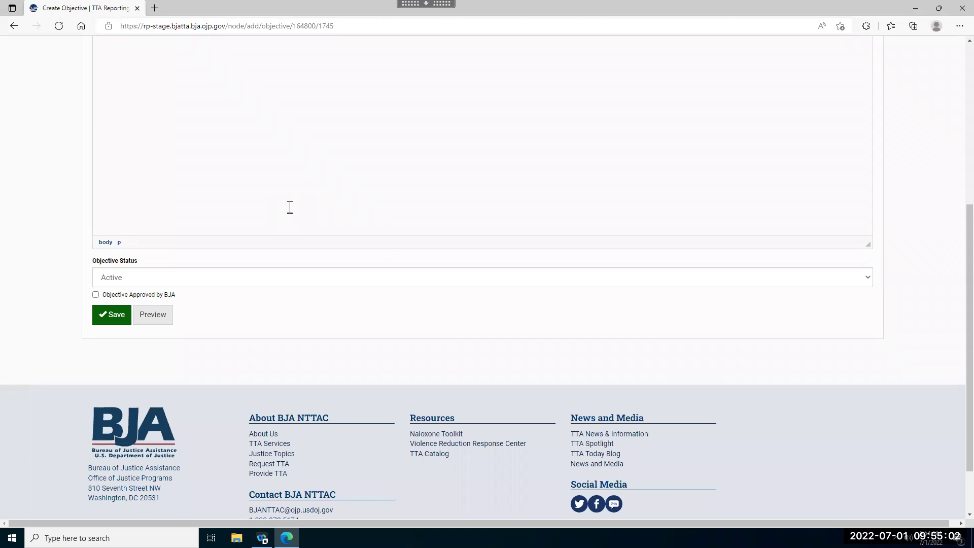
click(147, 285)
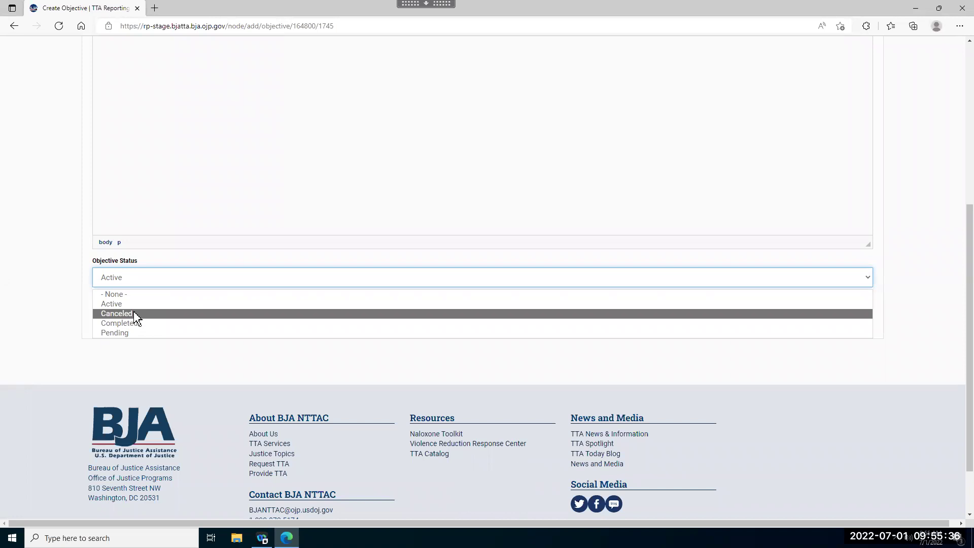
click(132, 303)
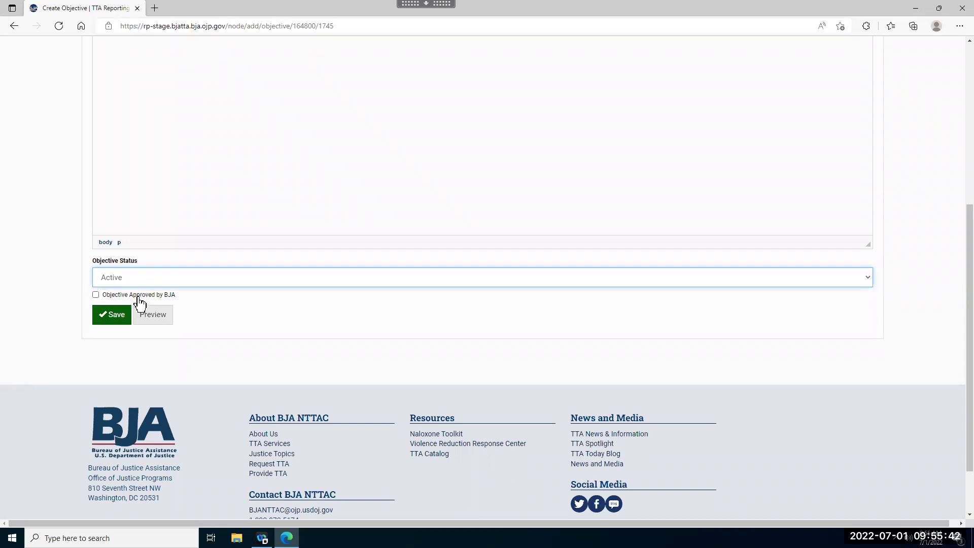
Step: Check Objective Approved by BJA, preview the objective, then save it
click(95, 295)
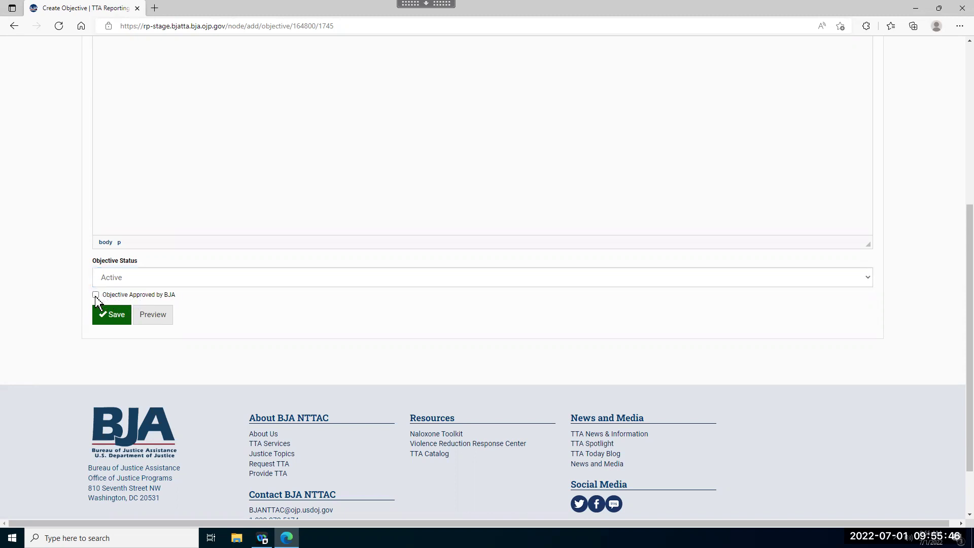
click(154, 319)
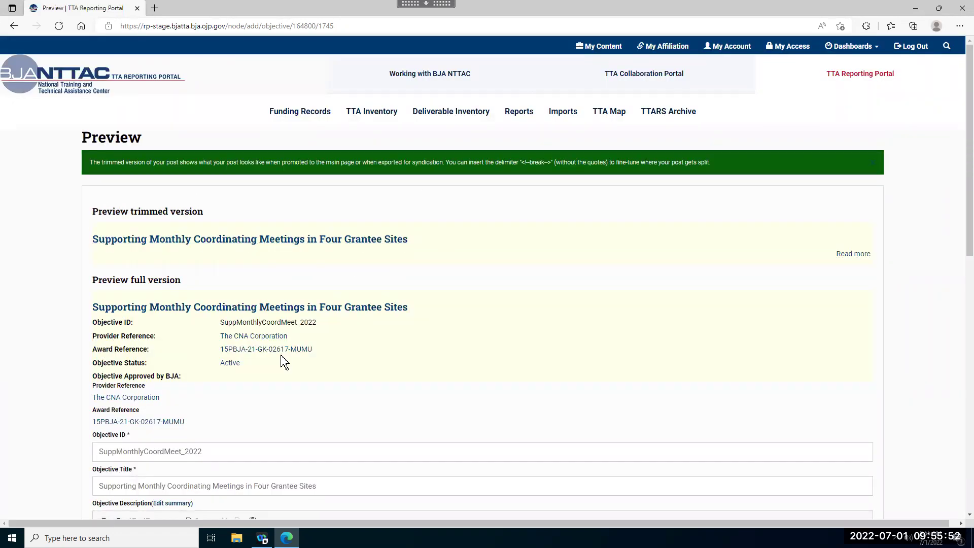
scroll(179, 367, down, 3)
scroll(179, 367, down, 10)
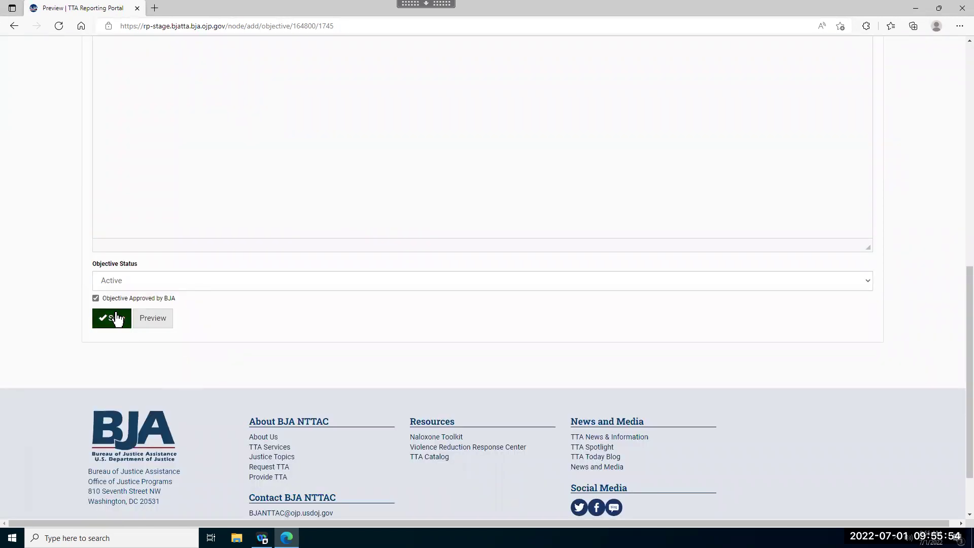
click(115, 319)
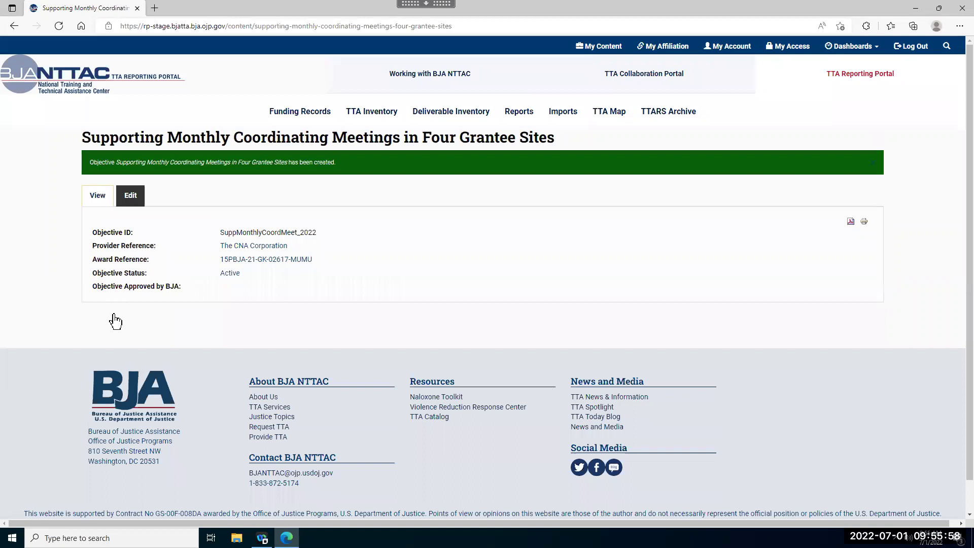
Step: Return to Funding Records and view the award's details down to its Related Objectives list
click(331, 115)
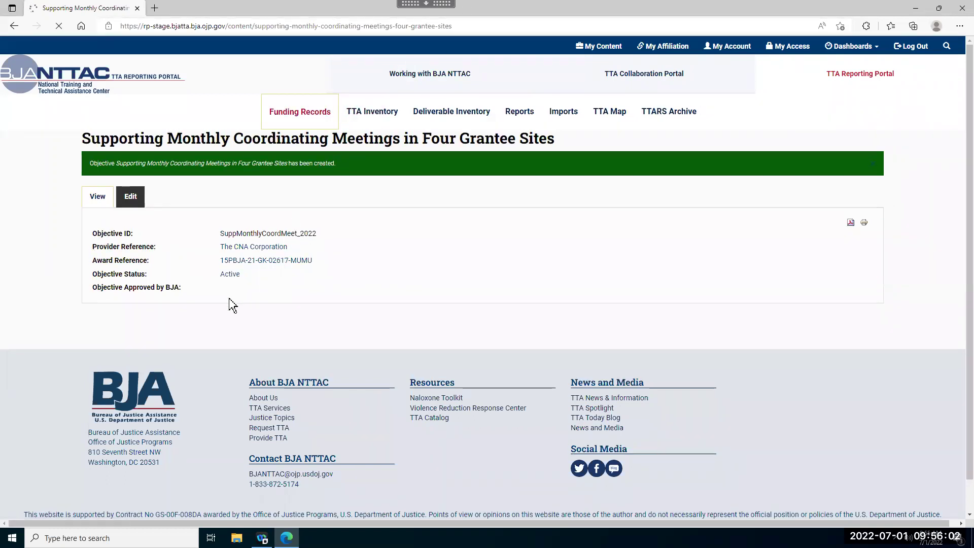
scroll(211, 358, down, 10)
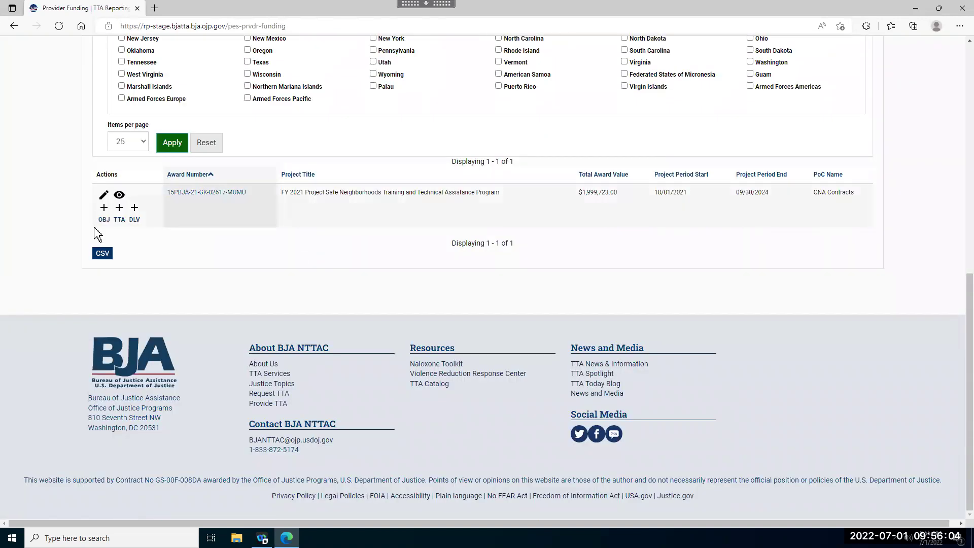
click(120, 196)
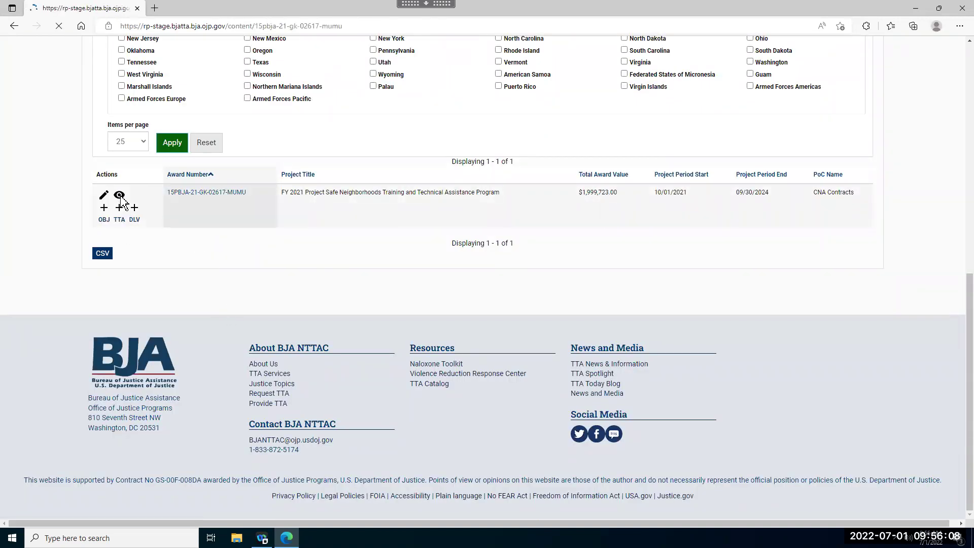
scroll(166, 278, down, 3)
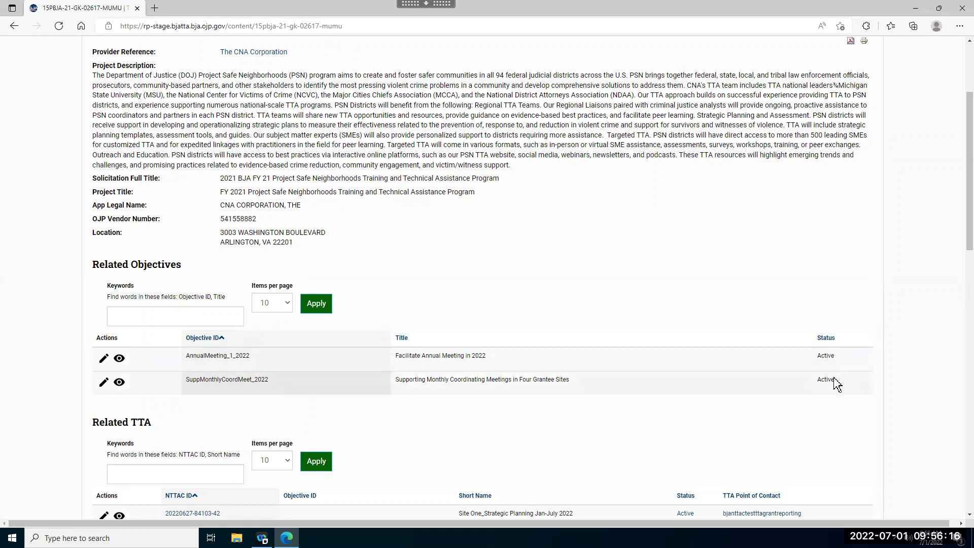
Step: Edit objective SuppMonthlyCoordMeet_2022, set its Objective Status to Completed, and save
click(105, 386)
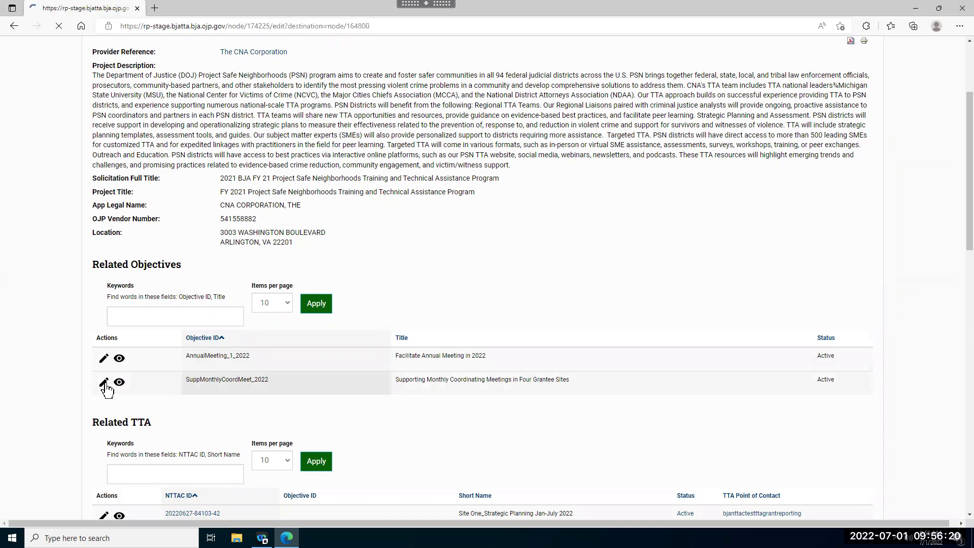
scroll(284, 276, down, 7)
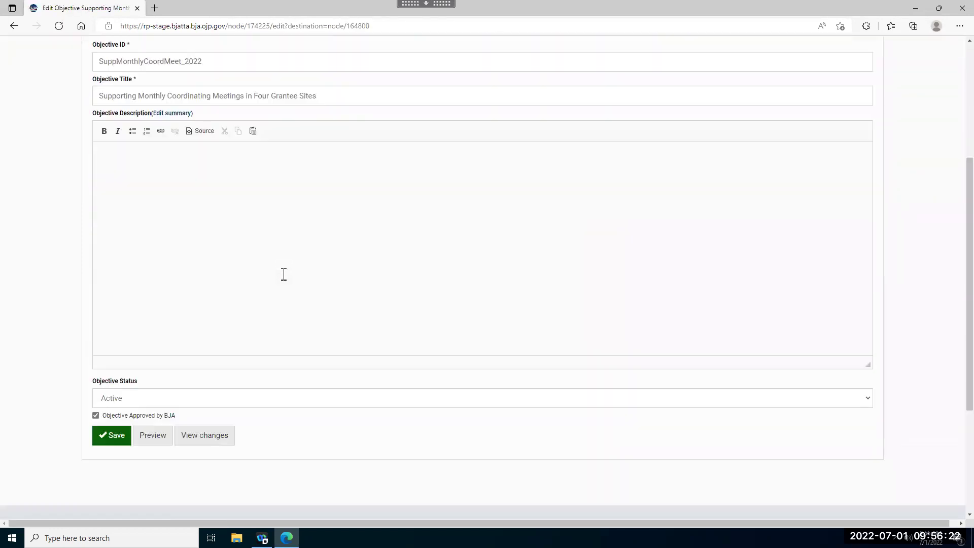
click(251, 259)
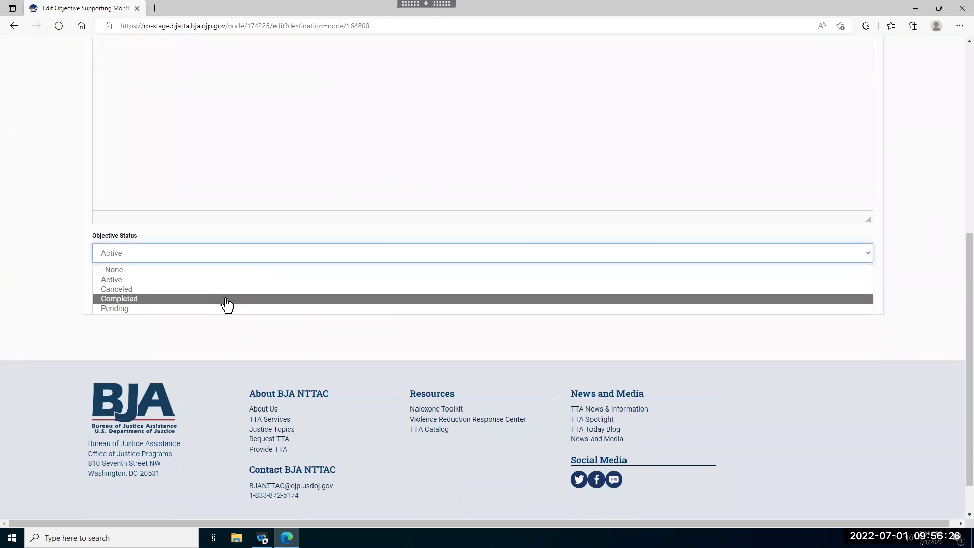
click(225, 298)
click(117, 299)
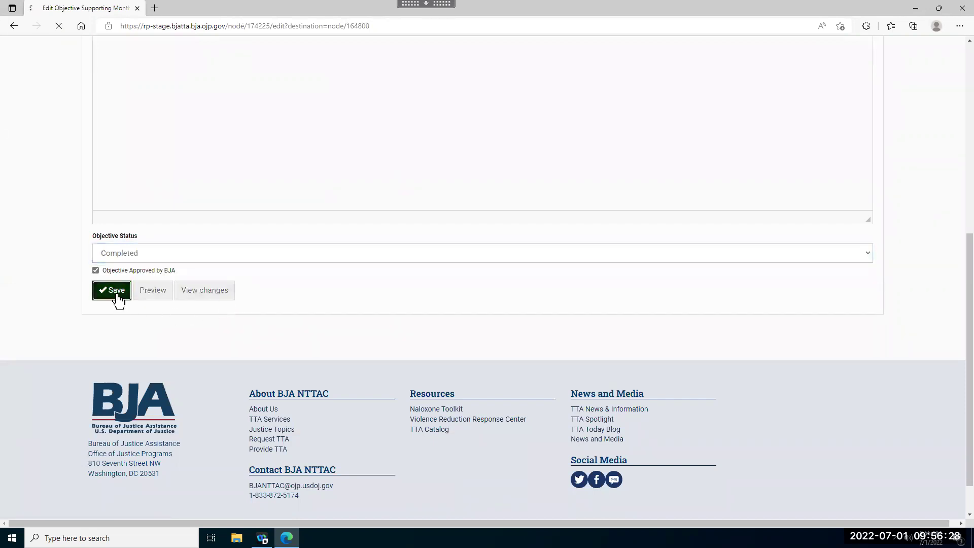